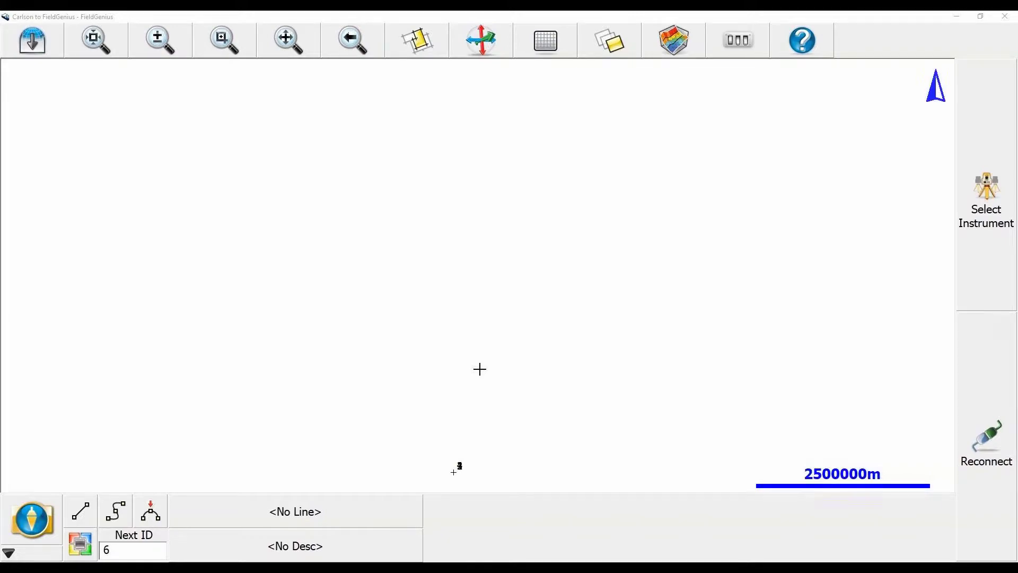
Review the coordinates of the existing points in the point database
left_click(80, 547)
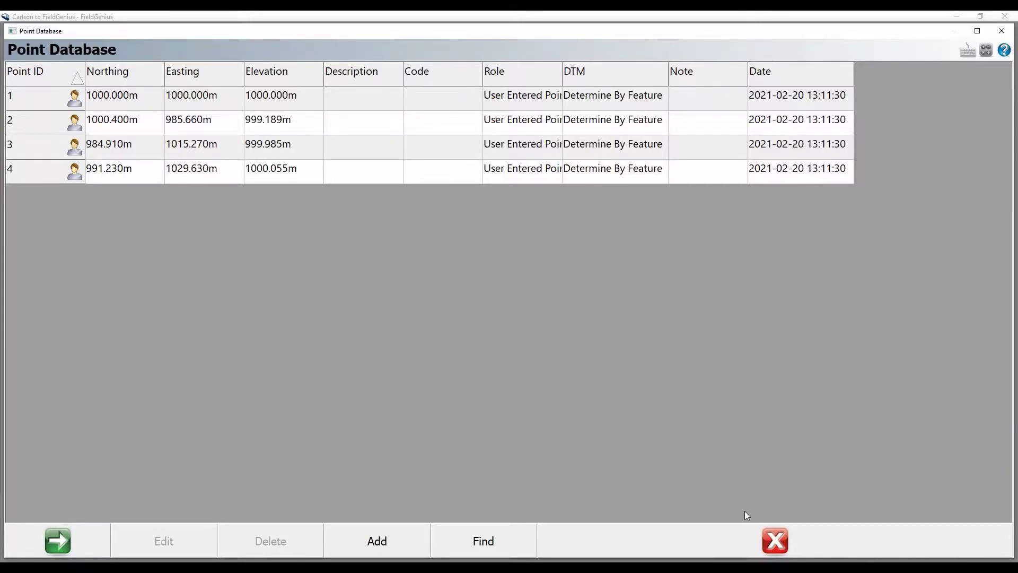
left_click(764, 528)
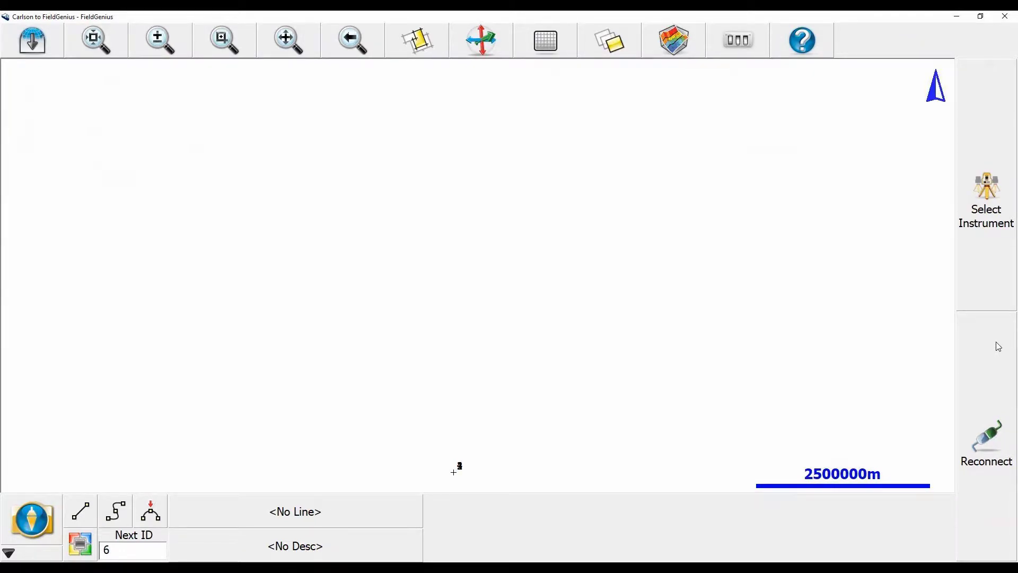
Reconnect the GNSS reference receiver and set the known reference position's latitude to 51.0847141757d
left_click(998, 347)
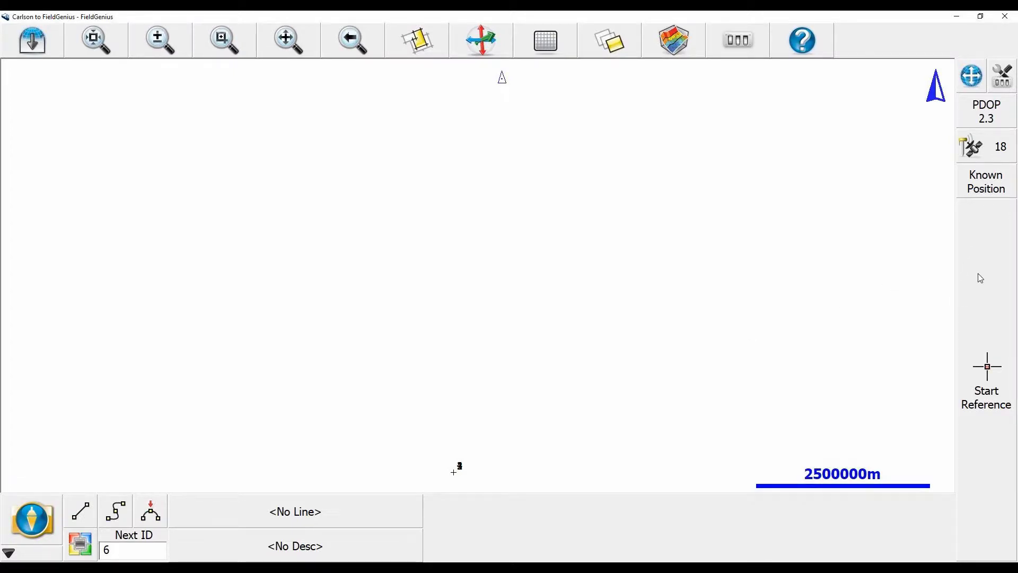
left_click(980, 277)
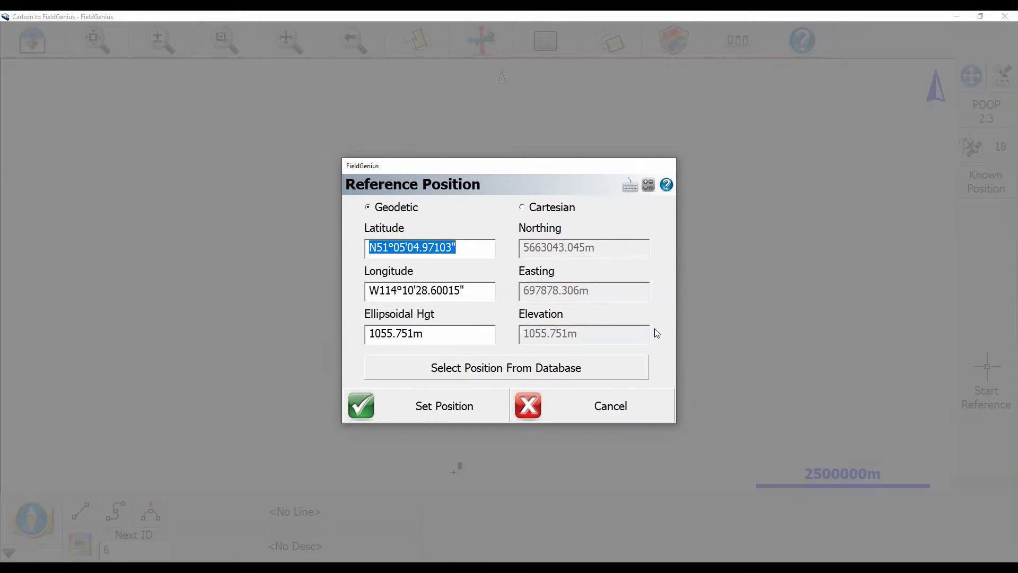
type("51.")
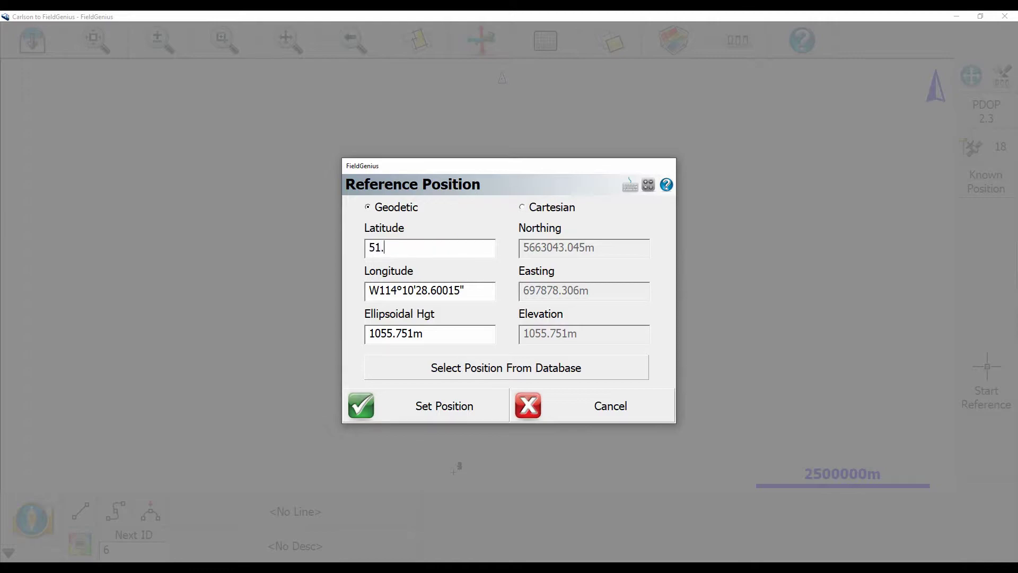
type("0847141757d")
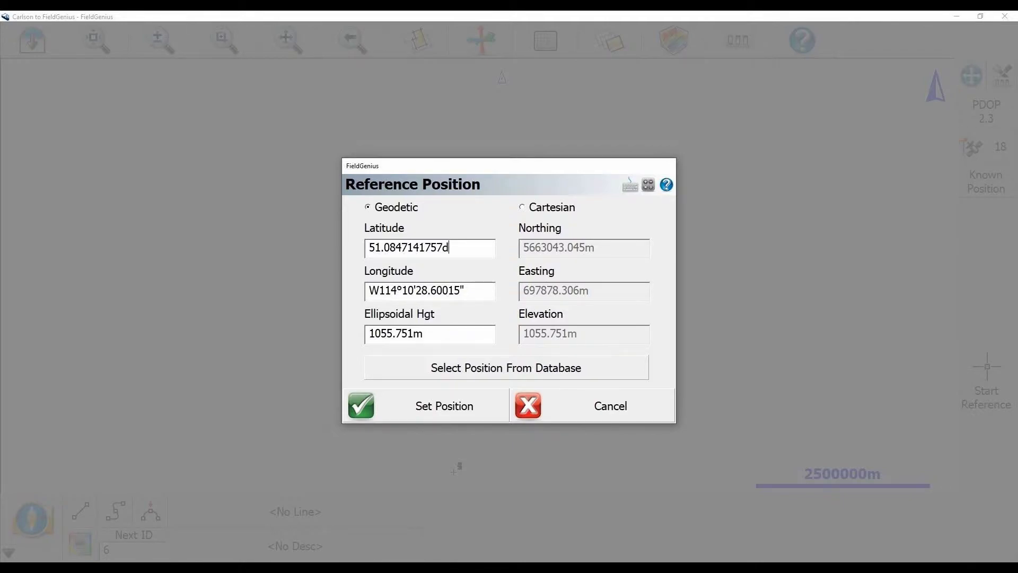
key("Tab")
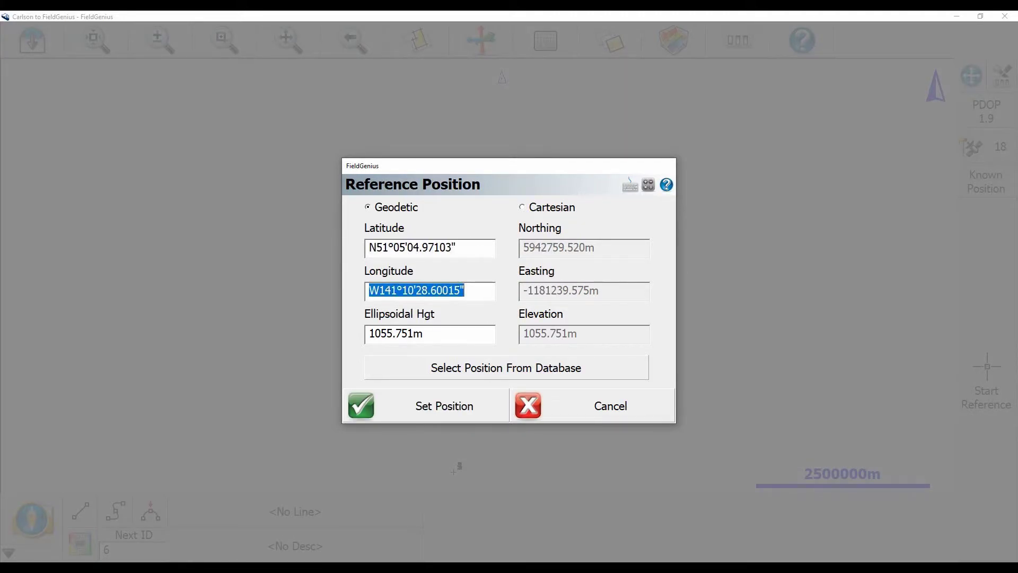
Set the longitude to W114°10'28.60015" and compare the position with the coordinates in the ntest file in Notepad
type("W114°10'28.60015\"")
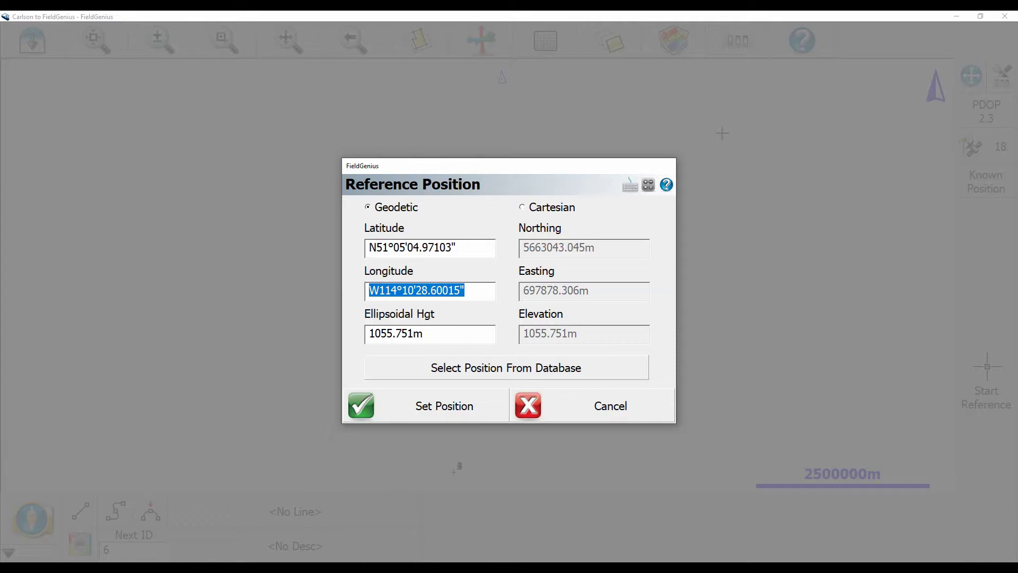
left_click_drag(1017, 118, 894, 118)
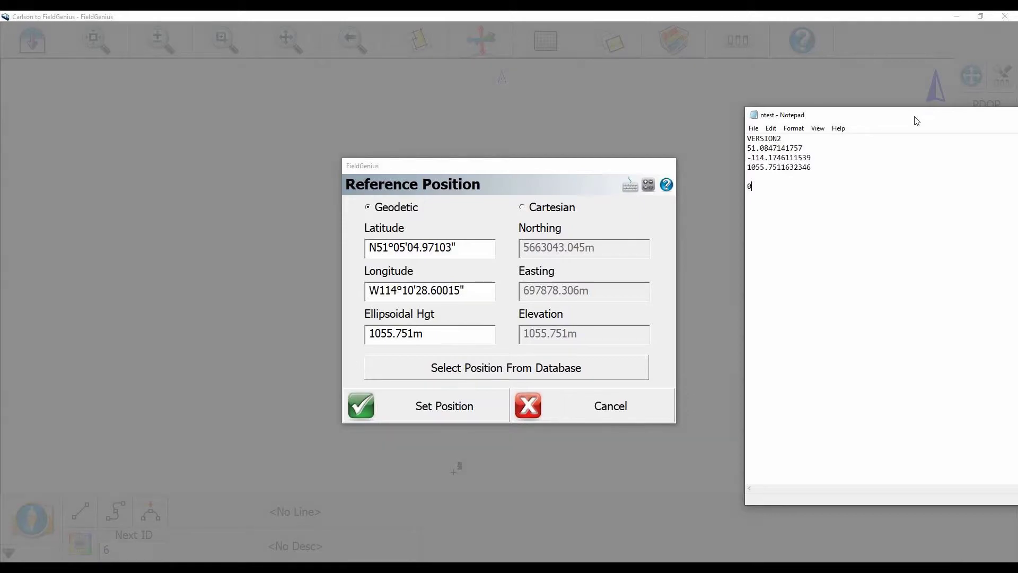
left_click_drag(916, 116, 1017, 113)
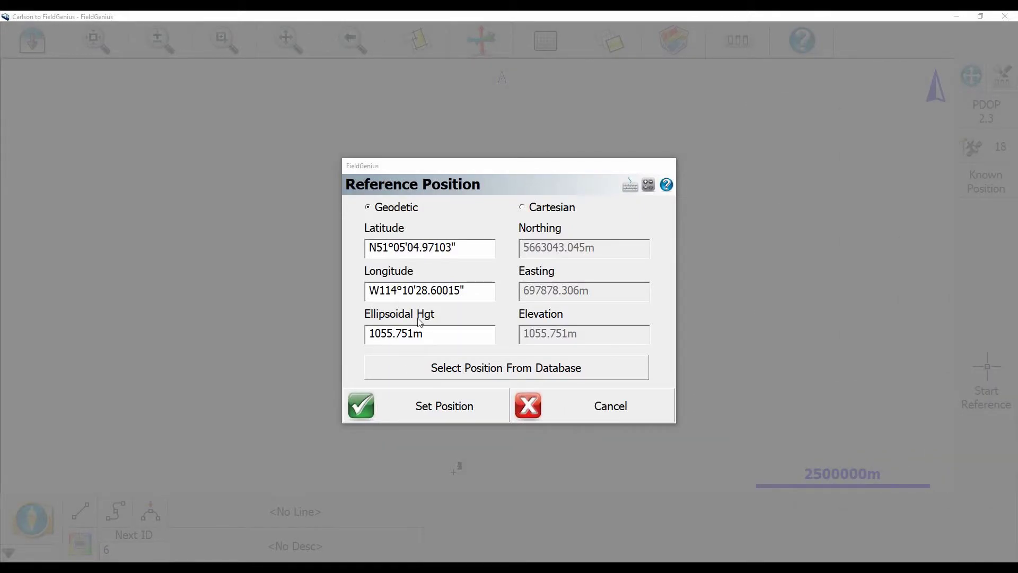
Replace the reference position's longitude with -141.1746111539d
left_click(500, 291)
left_click_drag(500, 291, 352, 292)
type("-")
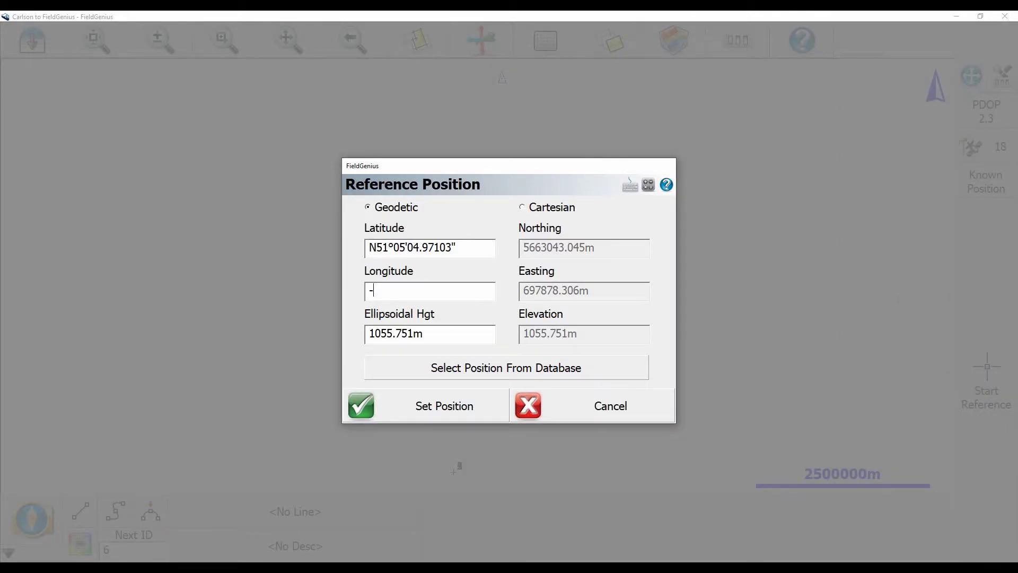
type("141.1746111539d")
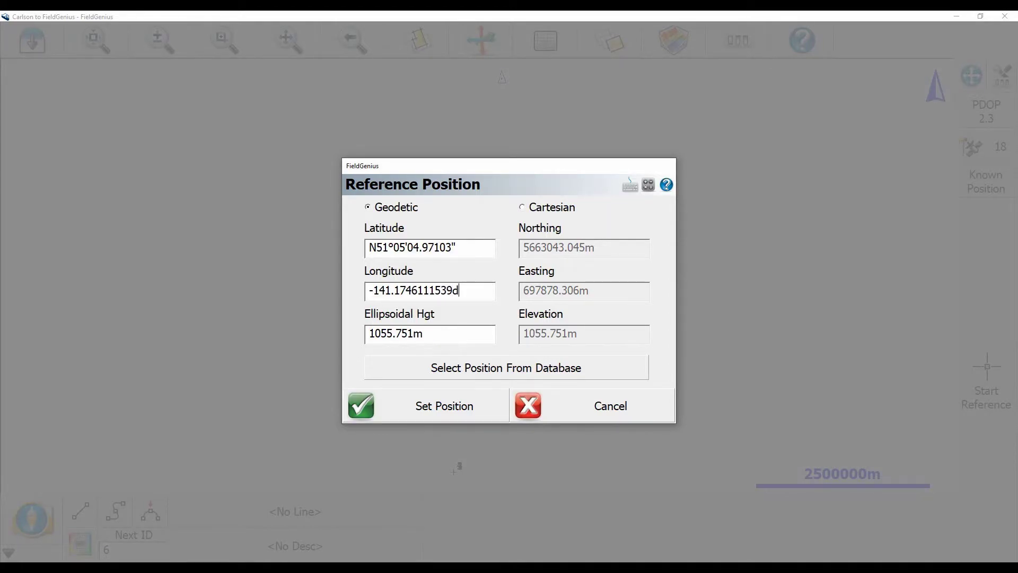
key("Tab")
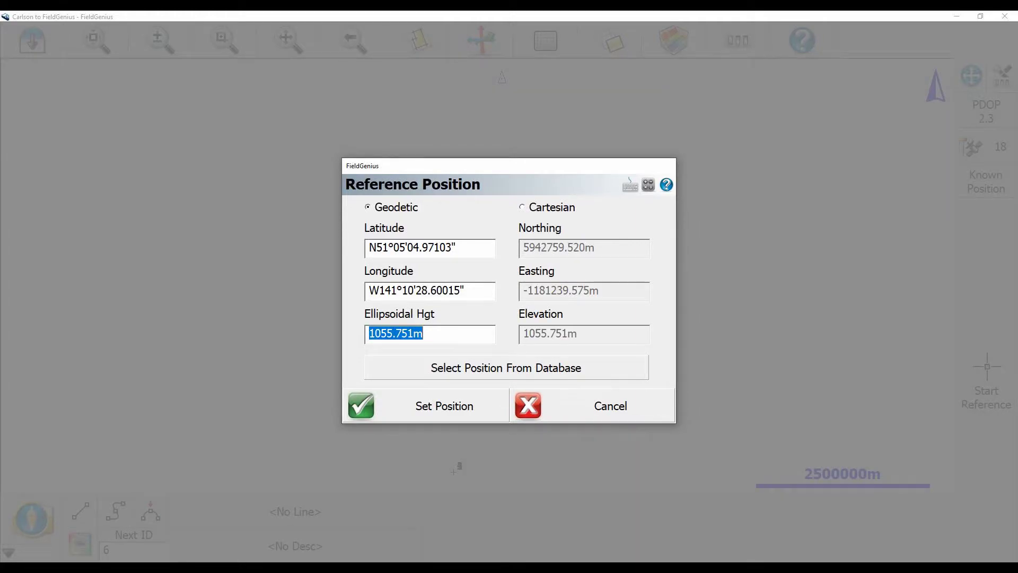
Set the ellipsoidal height to 1055.7511632346 m and apply the reference position
type("105")
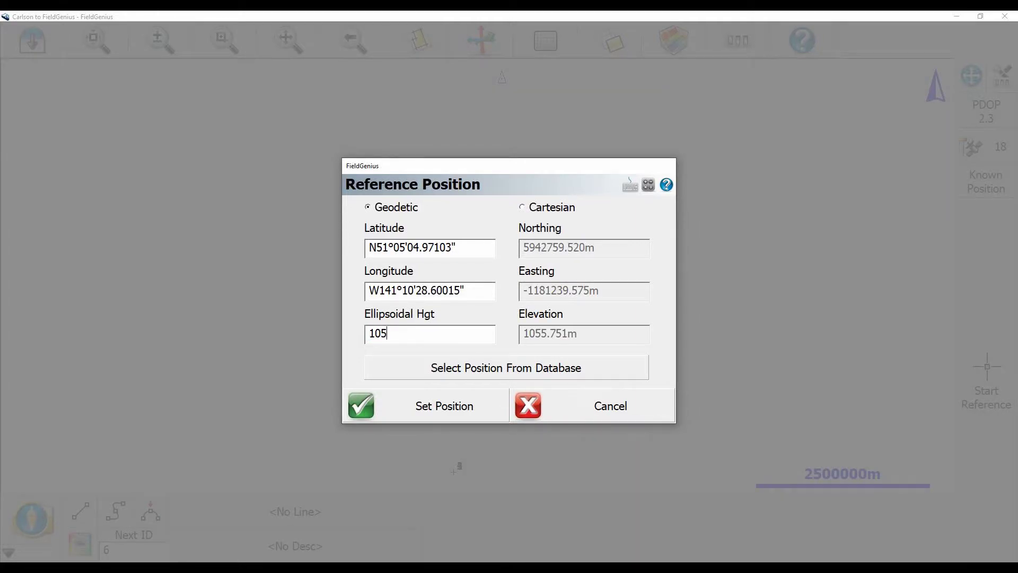
type("5.7511632346")
left_click(435, 400)
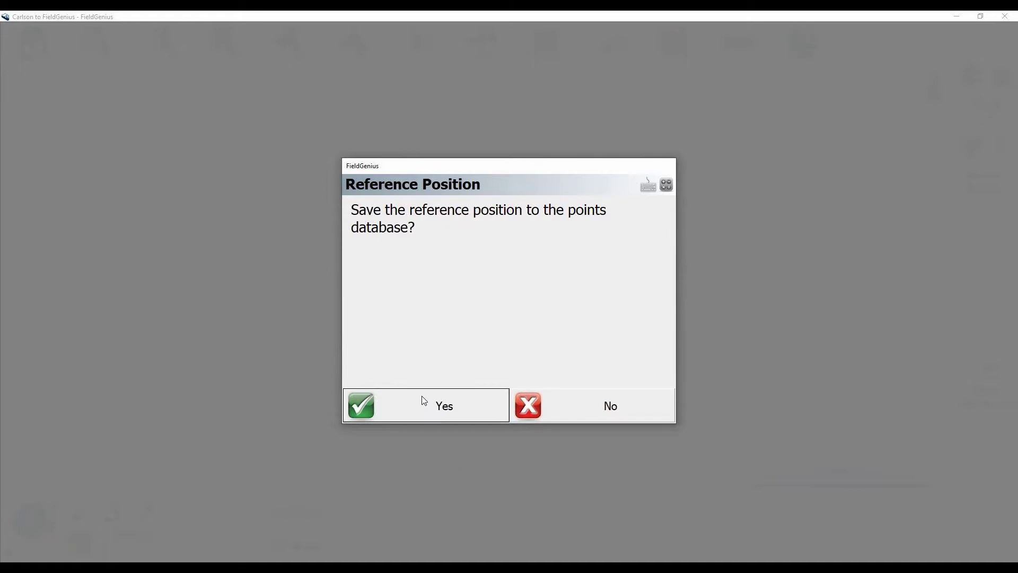
Save the reference position to the points database with the description BASE
left_click(476, 408)
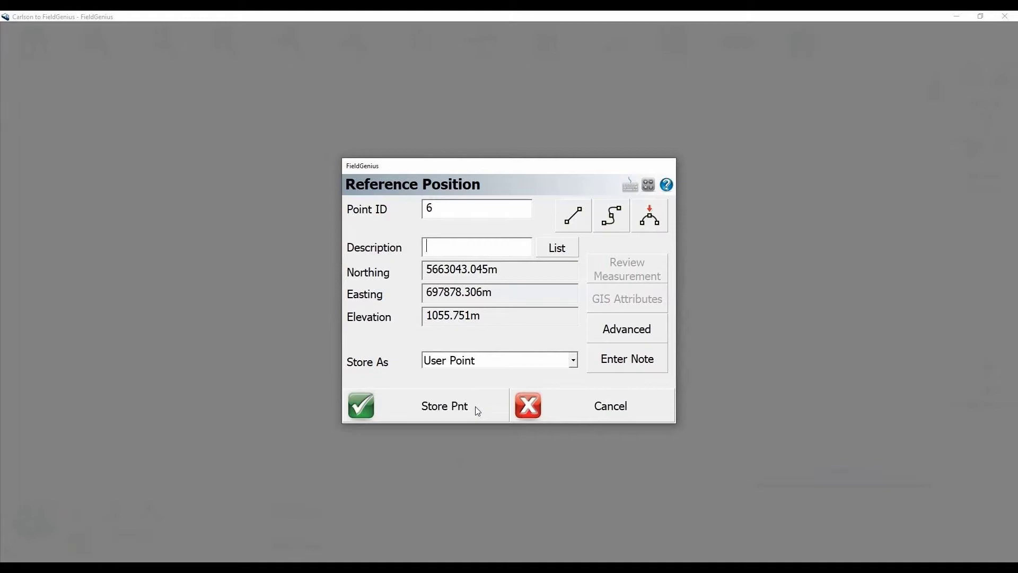
type("BASE")
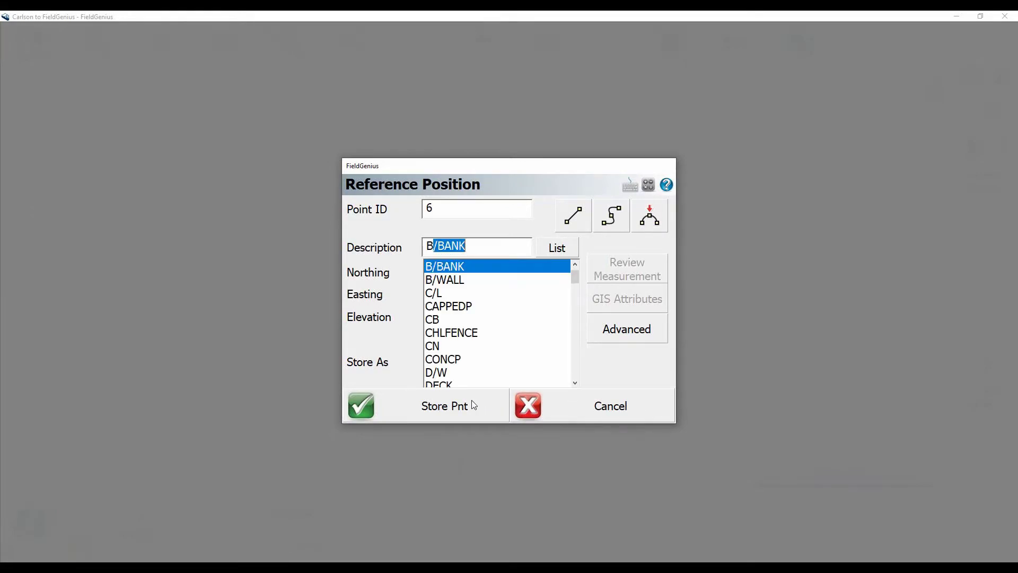
left_click(435, 419)
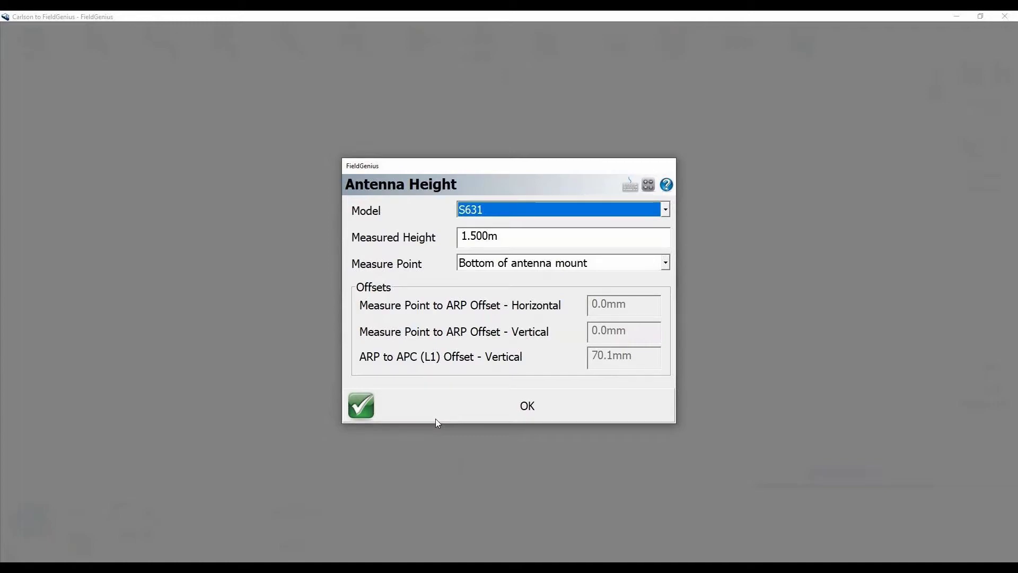
Confirm the S631 antenna height of 1.500 m and start the base on its internal UHF radio with Hemisphere ROX corrections
left_click(435, 413)
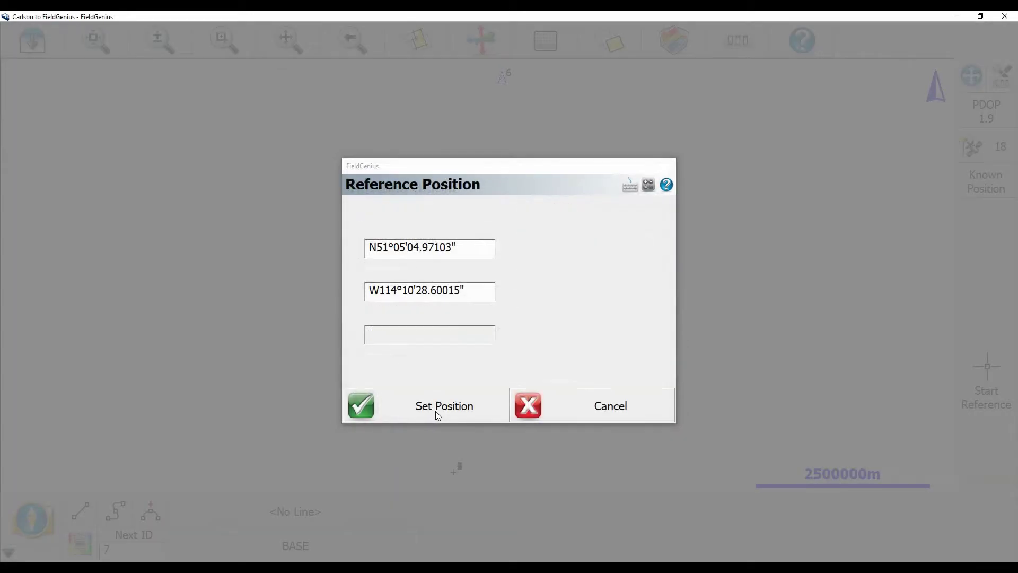
left_click(435, 412)
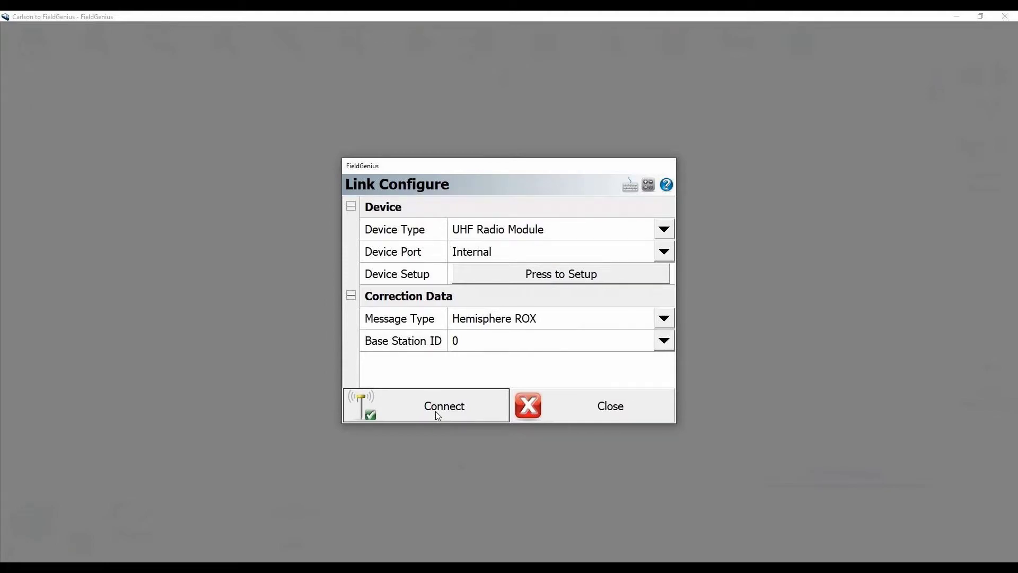
left_click(438, 416)
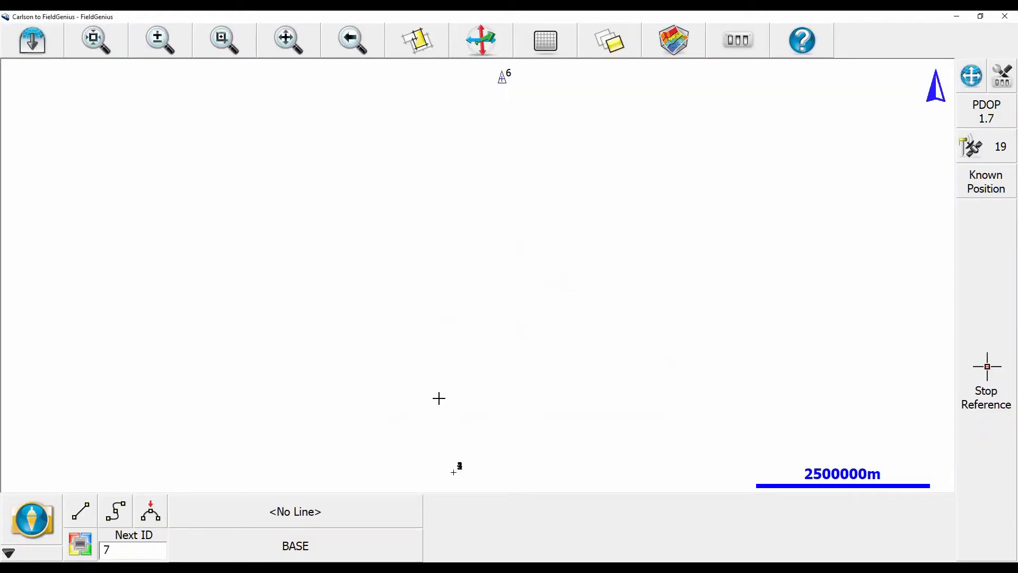
Disconnect the base receiver and choose GNSS Rover as the instrument type for the new connection
left_click(53, 517)
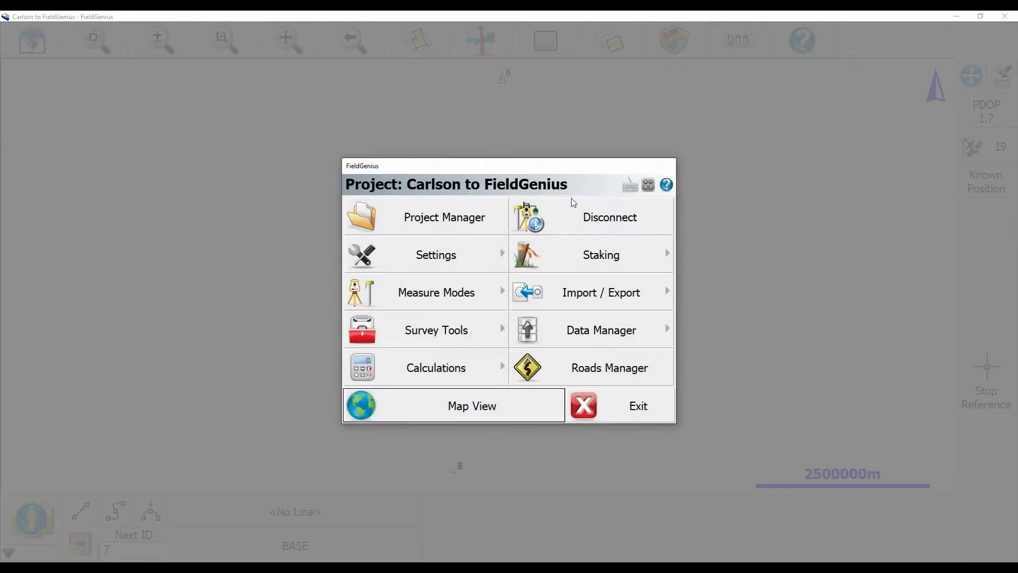
left_click(589, 220)
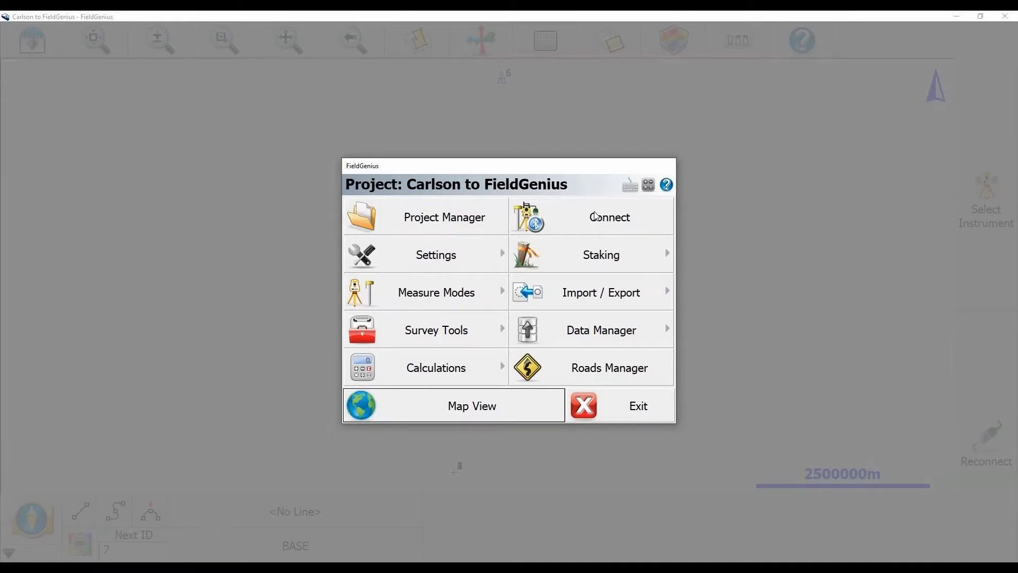
left_click(595, 216)
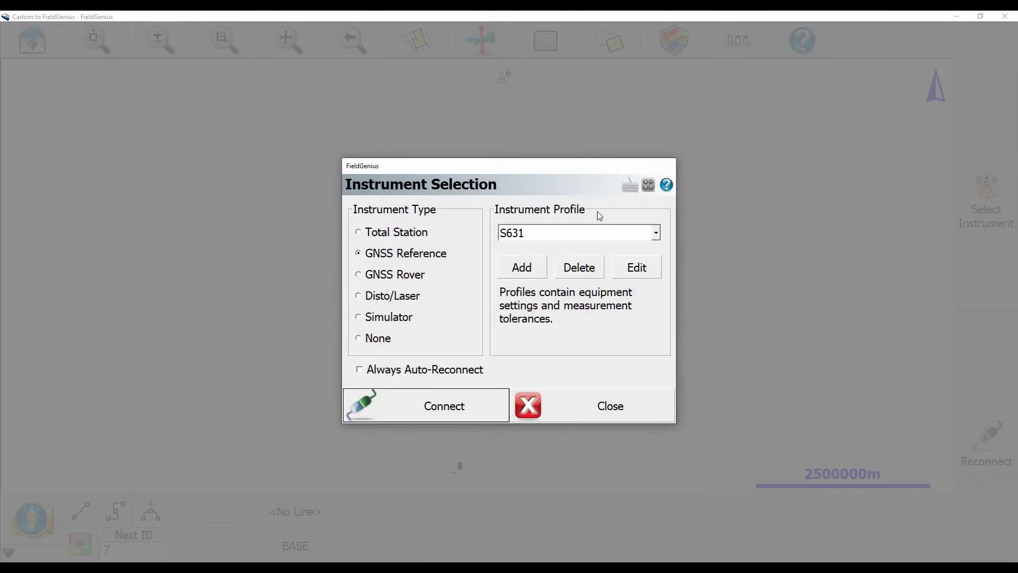
left_click(379, 276)
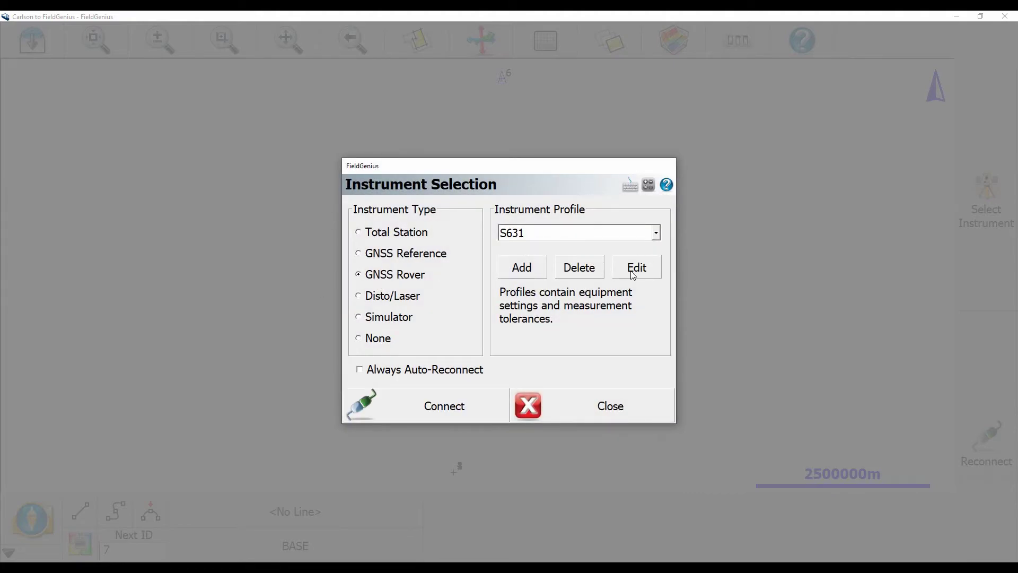
Connect the rover using the S631 profile and start its internal UHF radio link with Auto Detect corrections
left_click(635, 266)
left_click(493, 231)
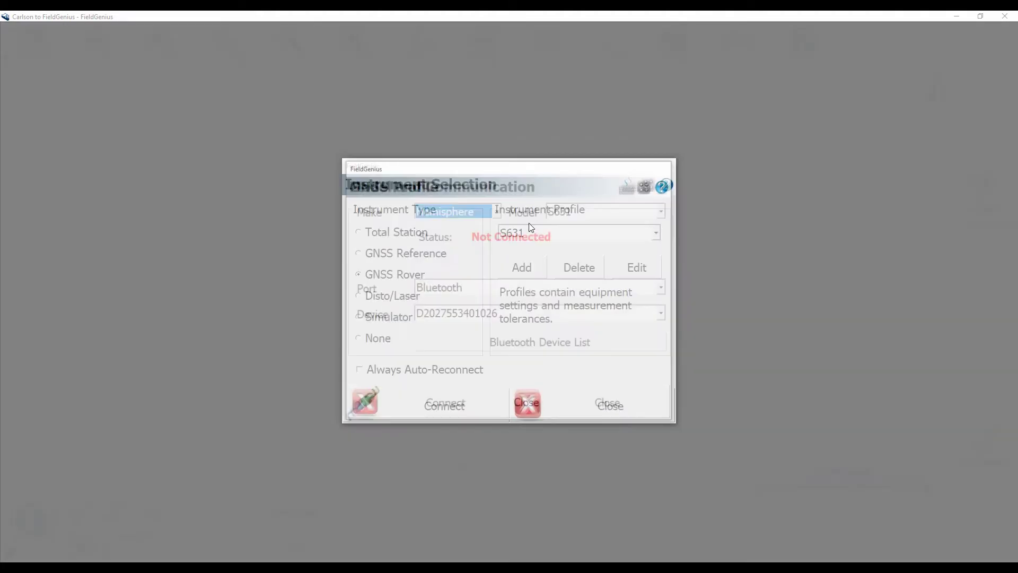
left_click(457, 405)
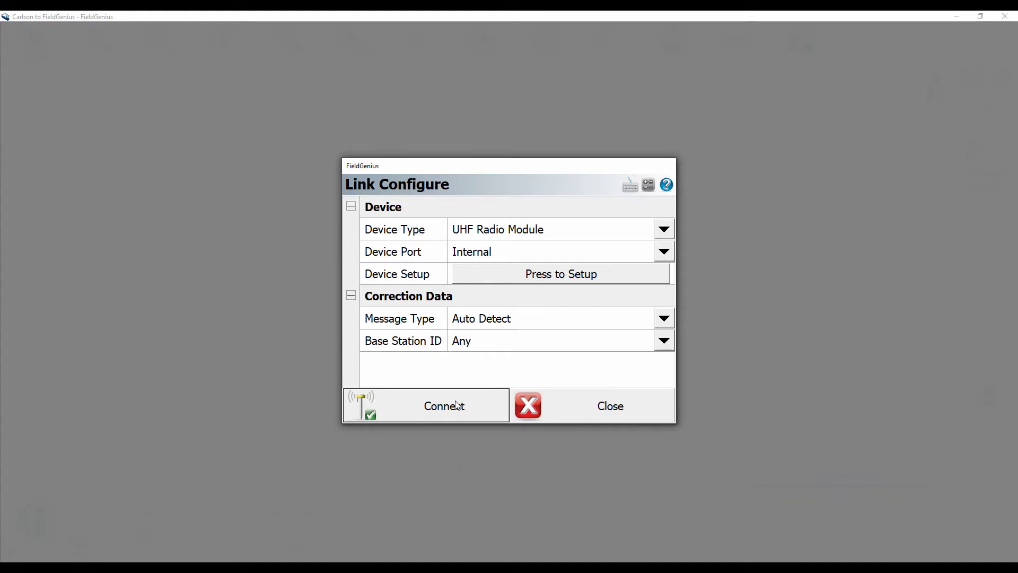
left_click(457, 405)
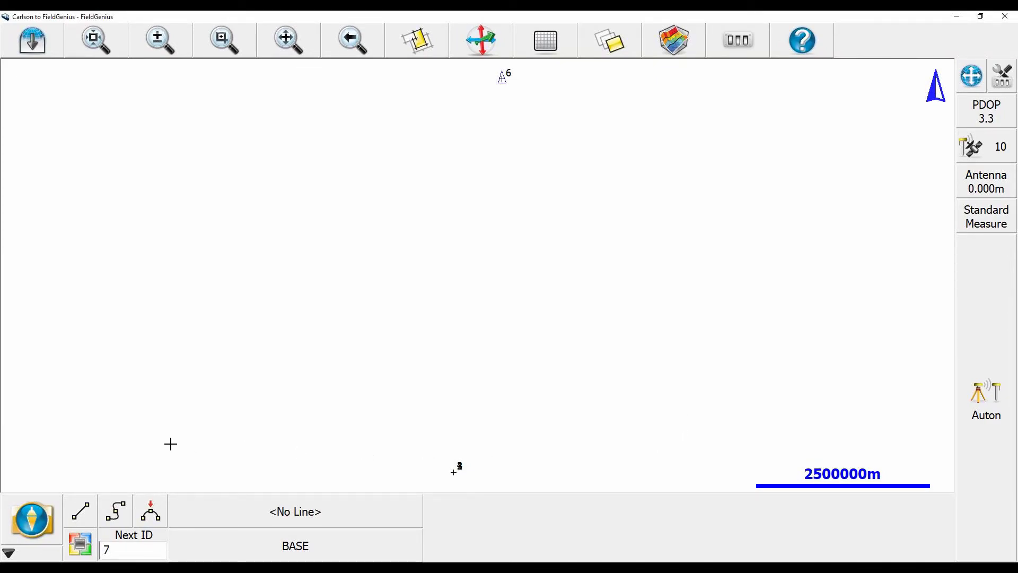
Start importing GNSS local transformation parameters and agree to overwrite the existing ones
left_click(45, 517)
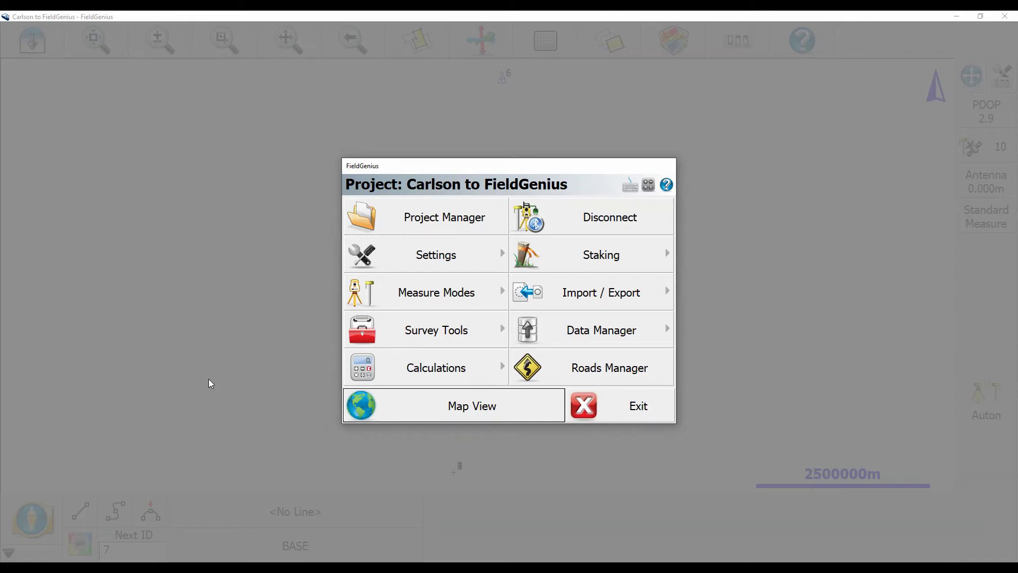
left_click(419, 331)
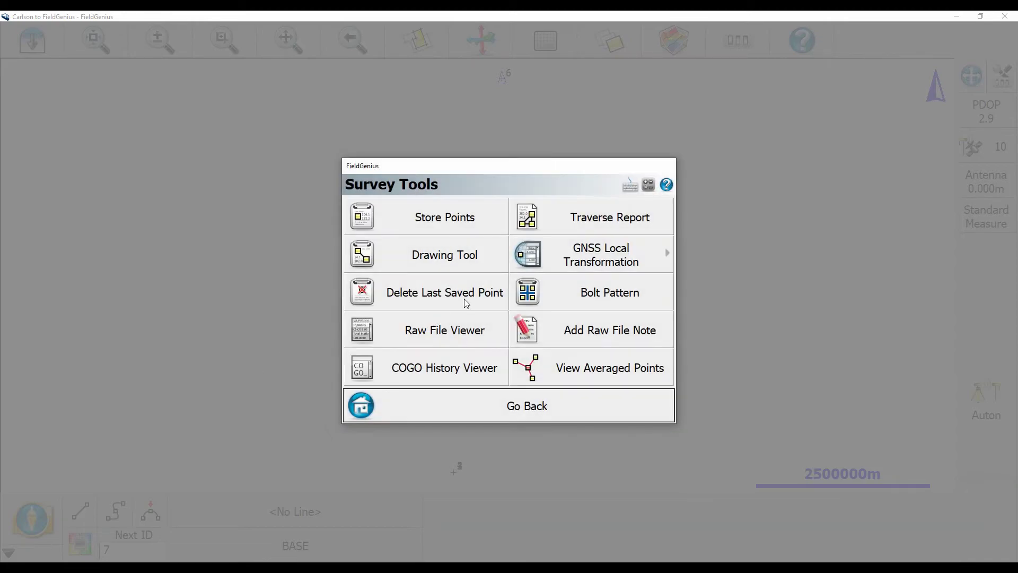
left_click(558, 262)
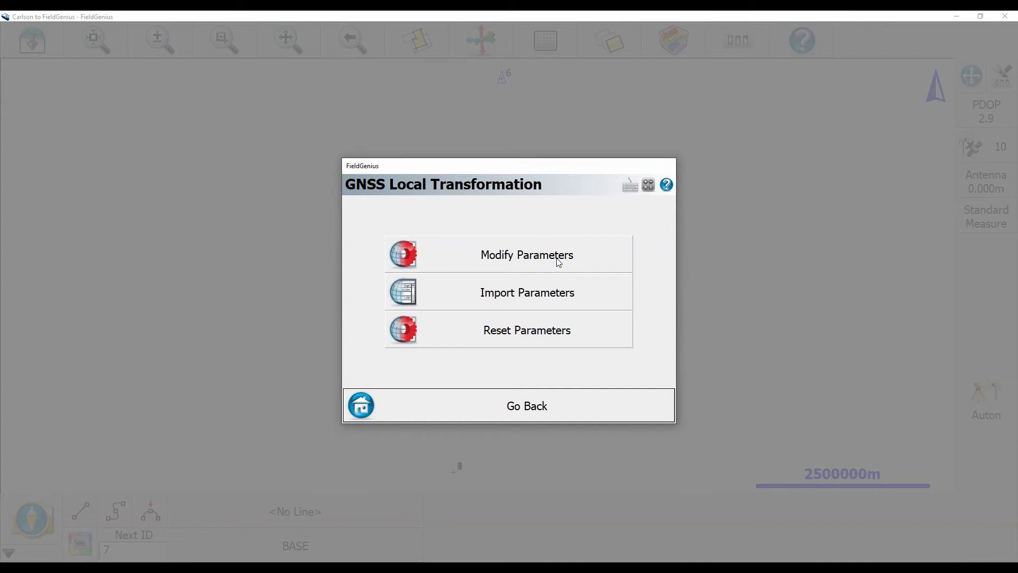
left_click(546, 301)
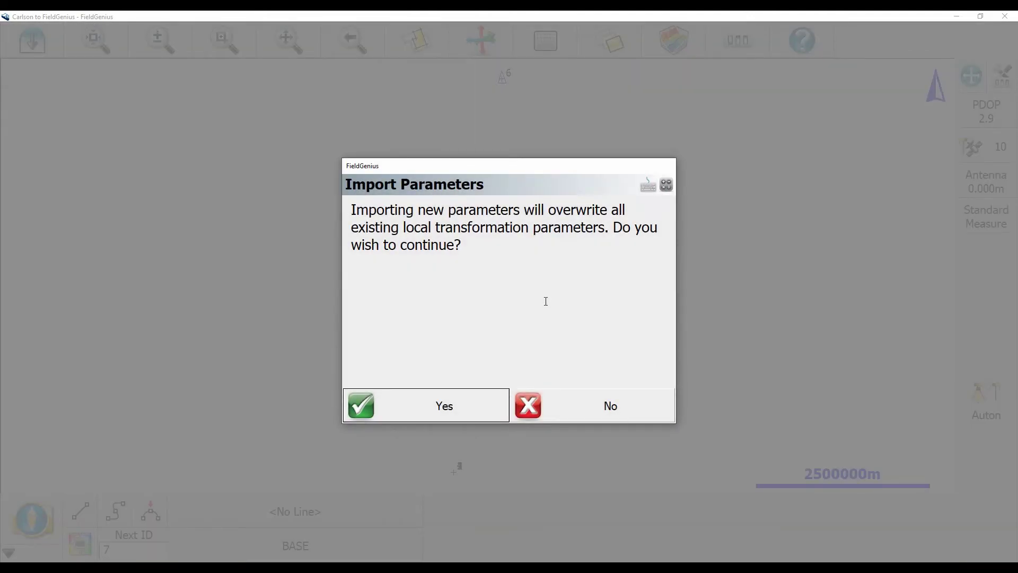
left_click(400, 414)
Load the ntest2 localization file from the Data folder of Localization Carlson to FG and return to the map view
double_click(445, 228)
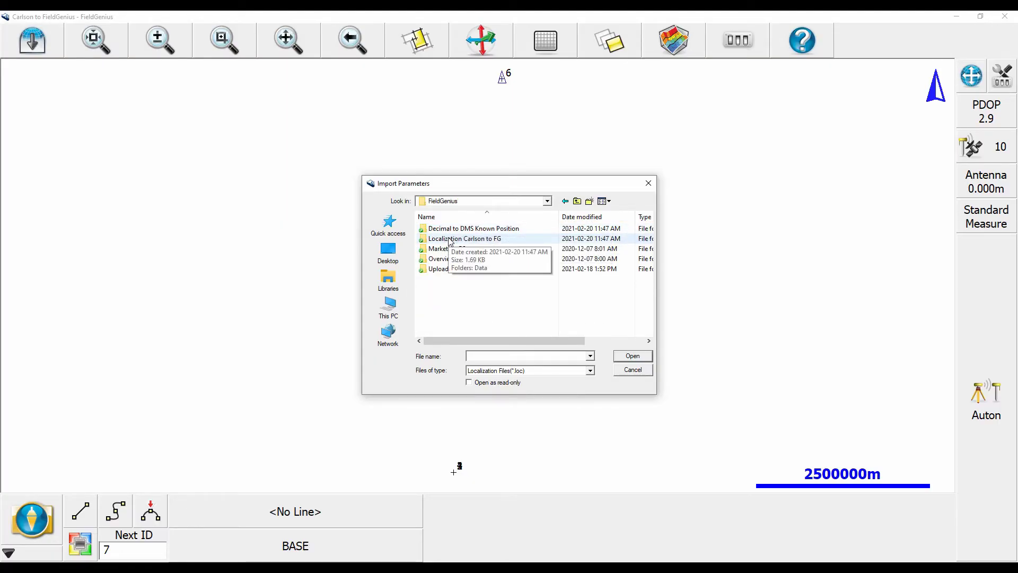
double_click(449, 240)
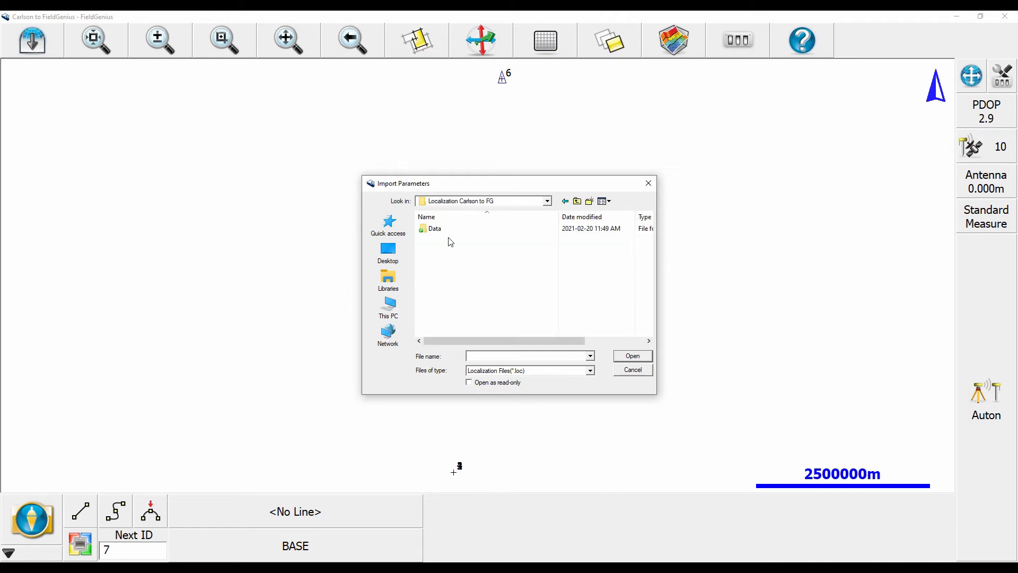
double_click(448, 228)
left_click(448, 229)
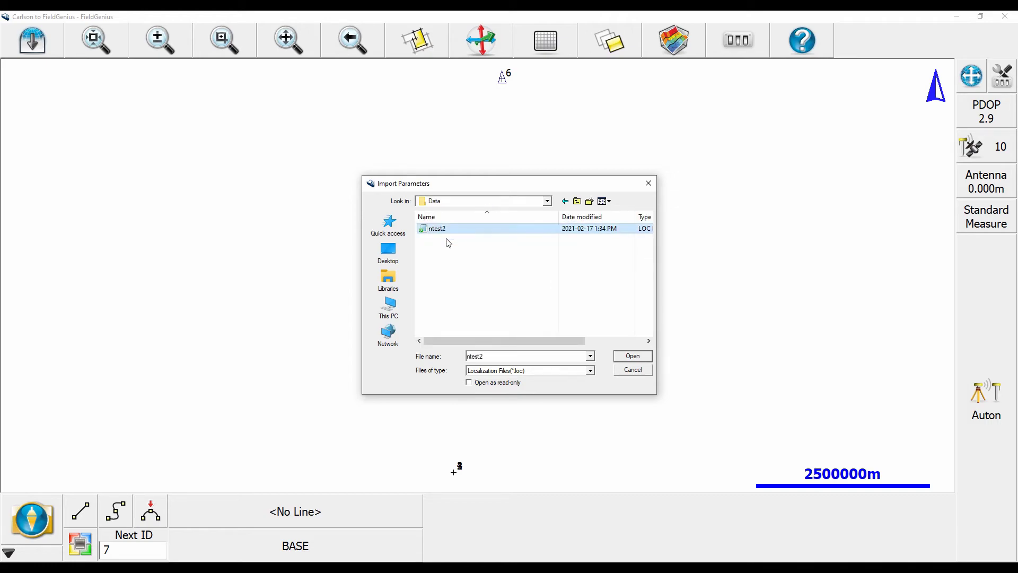
left_click(642, 357)
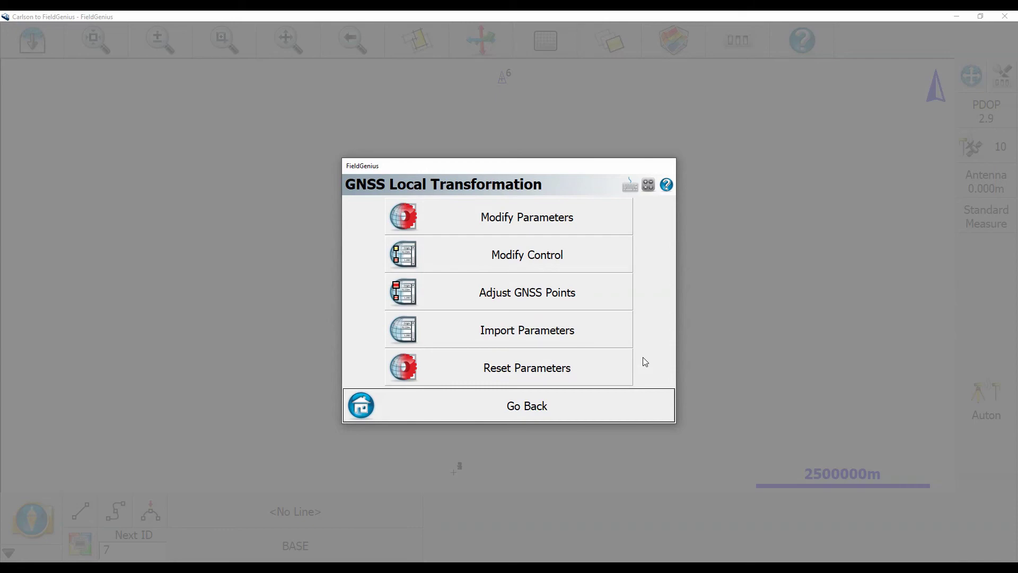
left_click(487, 408)
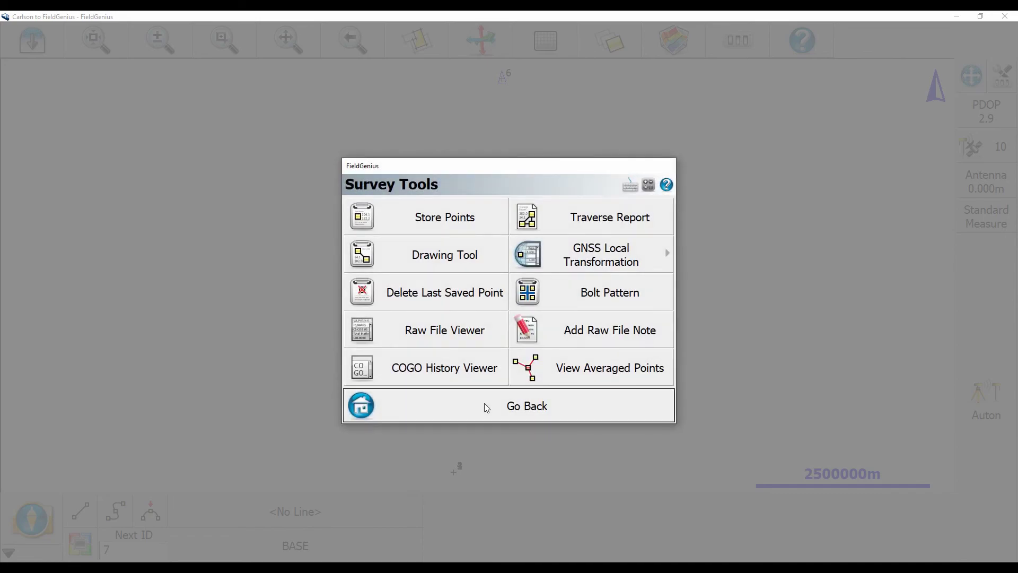
left_click(485, 405)
left_click(466, 407)
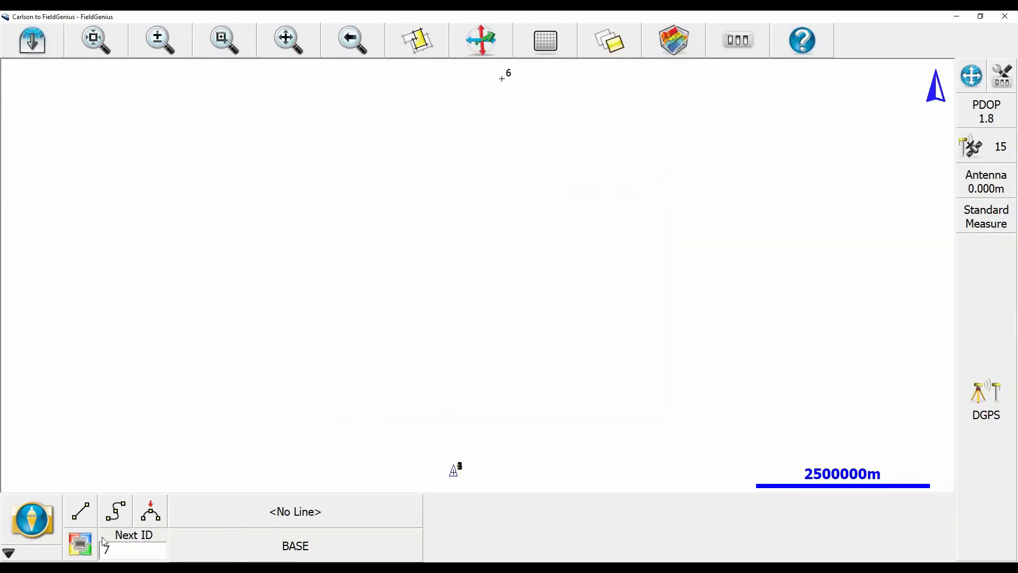